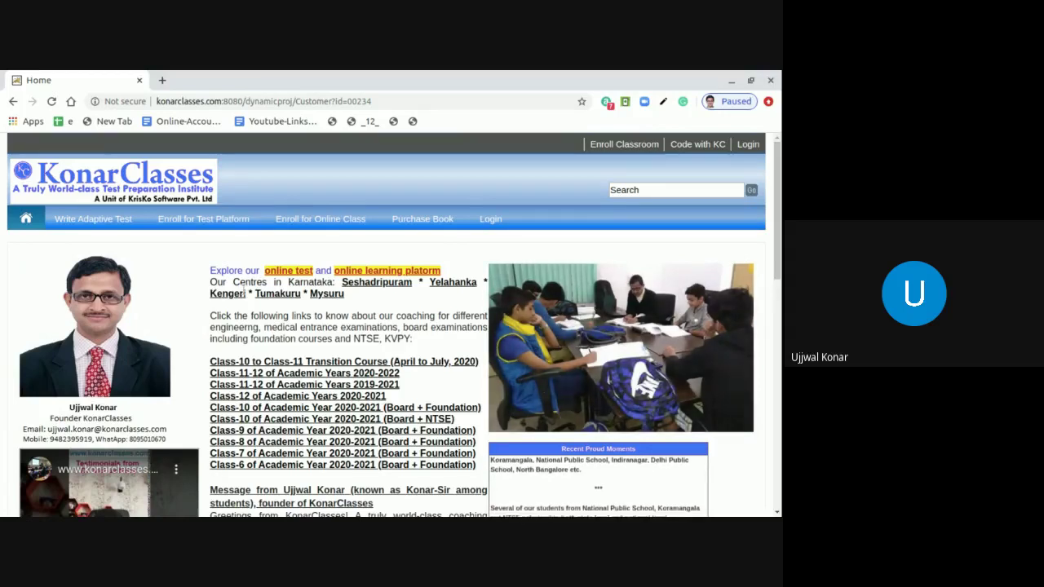
left_click(242, 100)
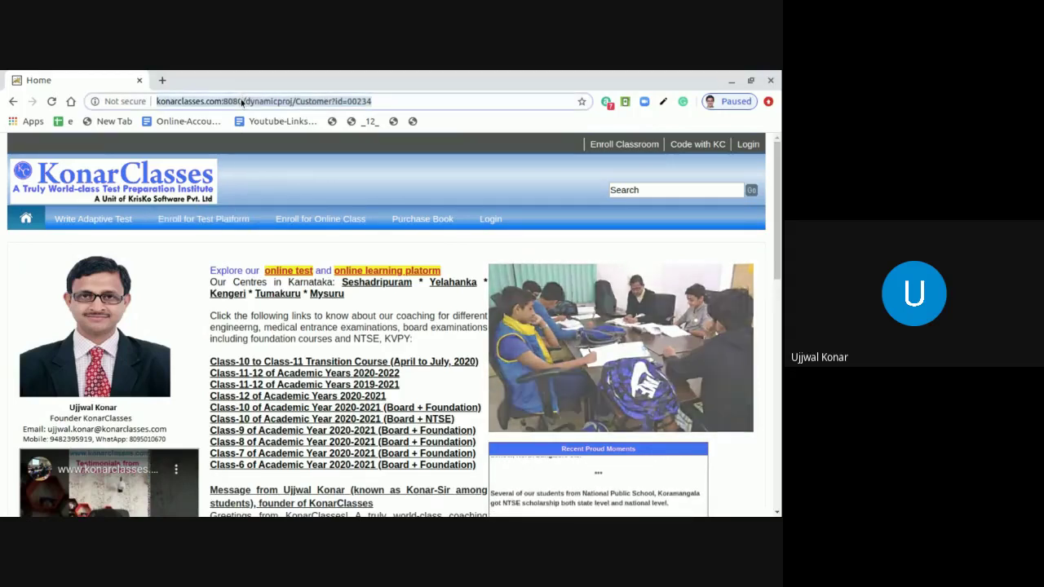
type("wwww")
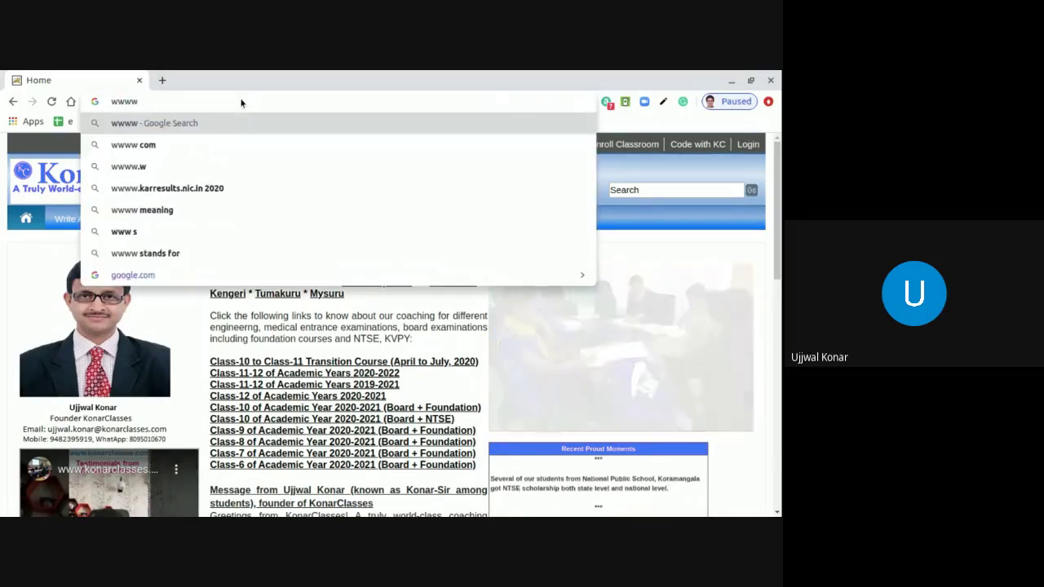
key("BackSpace")
type(".konar")
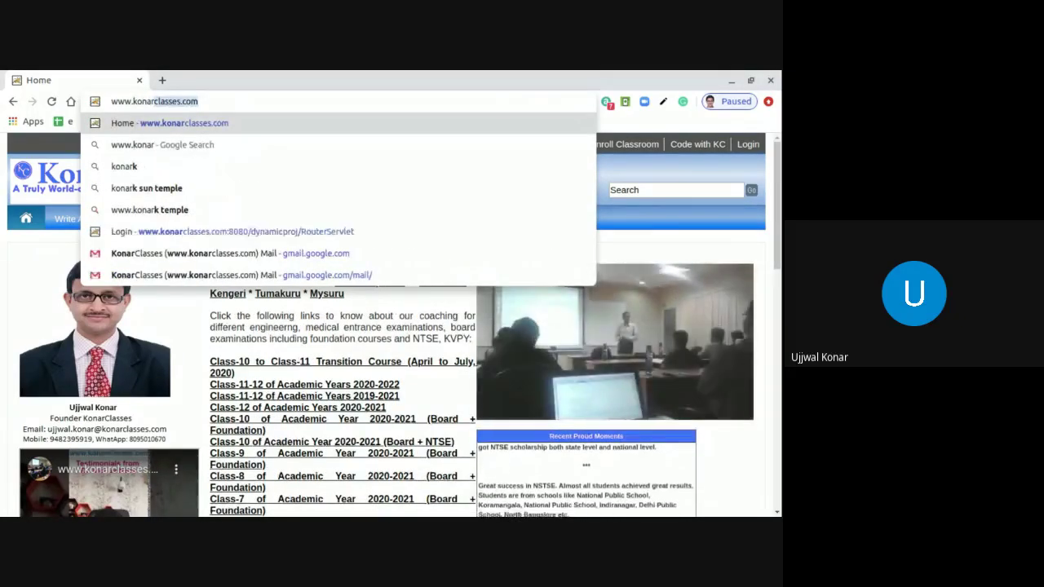
key("Return")
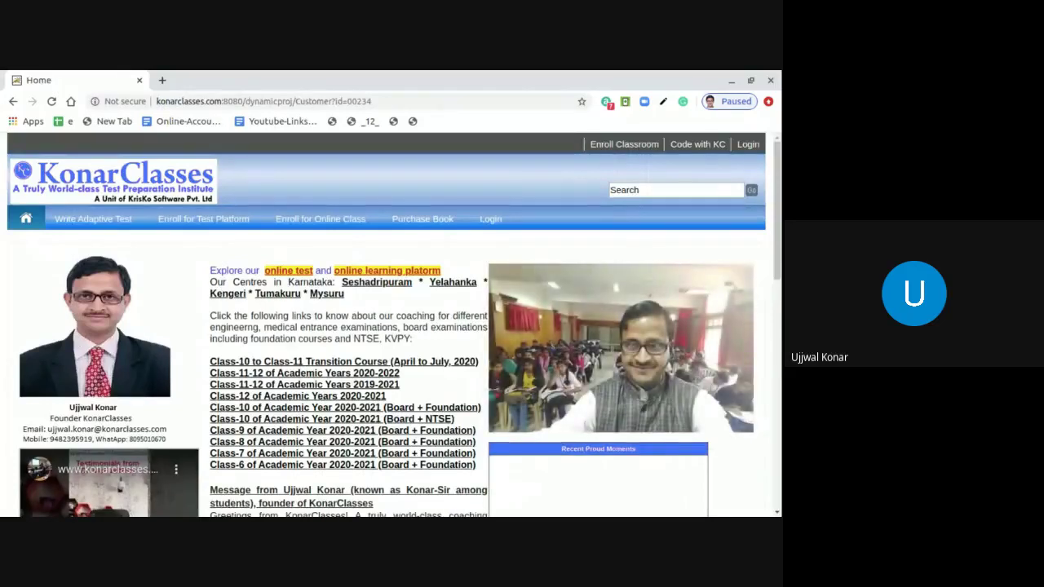
Step: Open the login page and enter the account e-mail and password
left_click(490, 218)
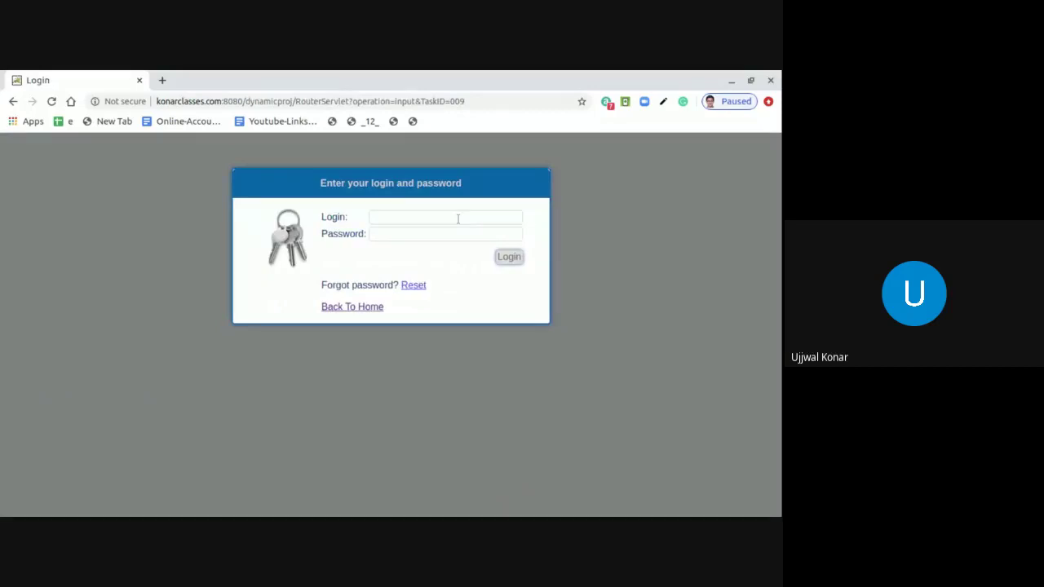
left_click(403, 222)
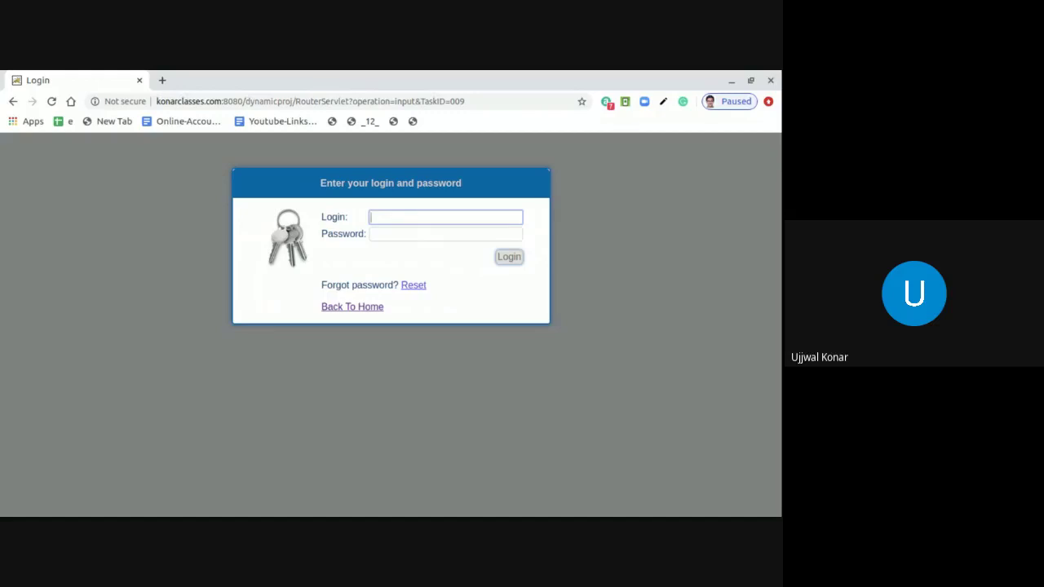
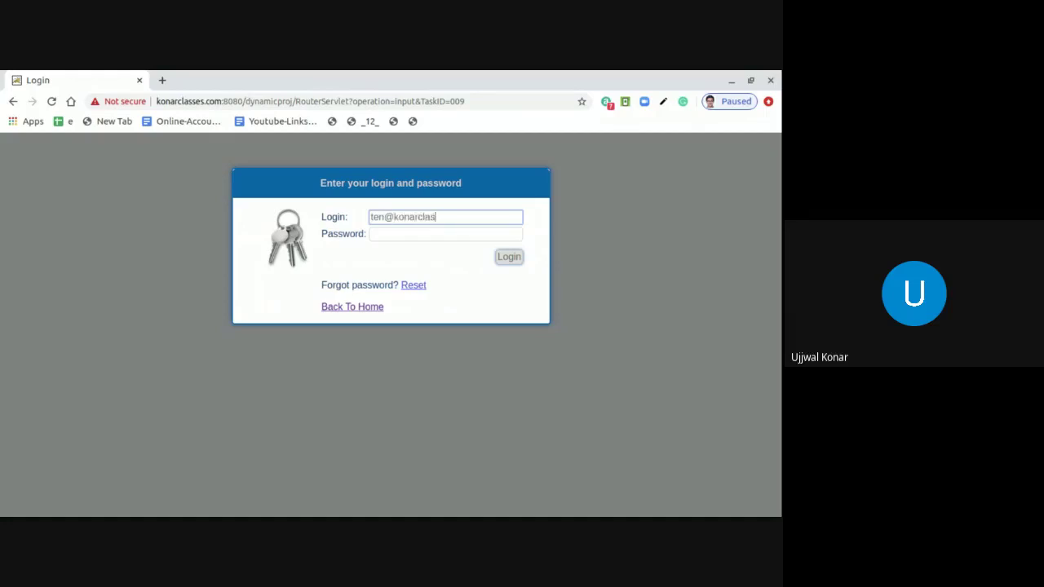
key("Tab")
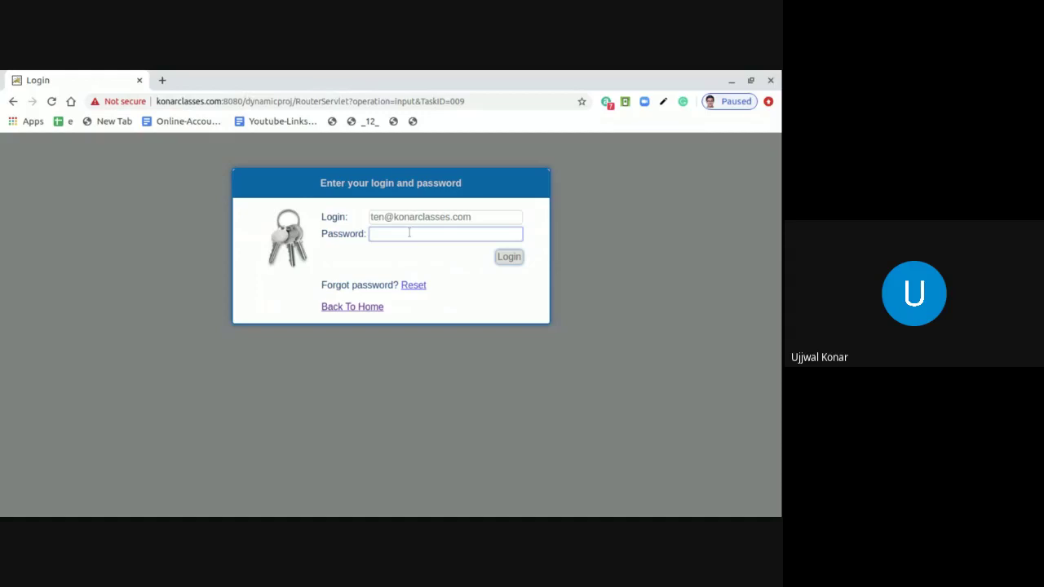
type("****")
Step: Sign in and accept the copyright notice on the Change Password page
left_click(509, 256)
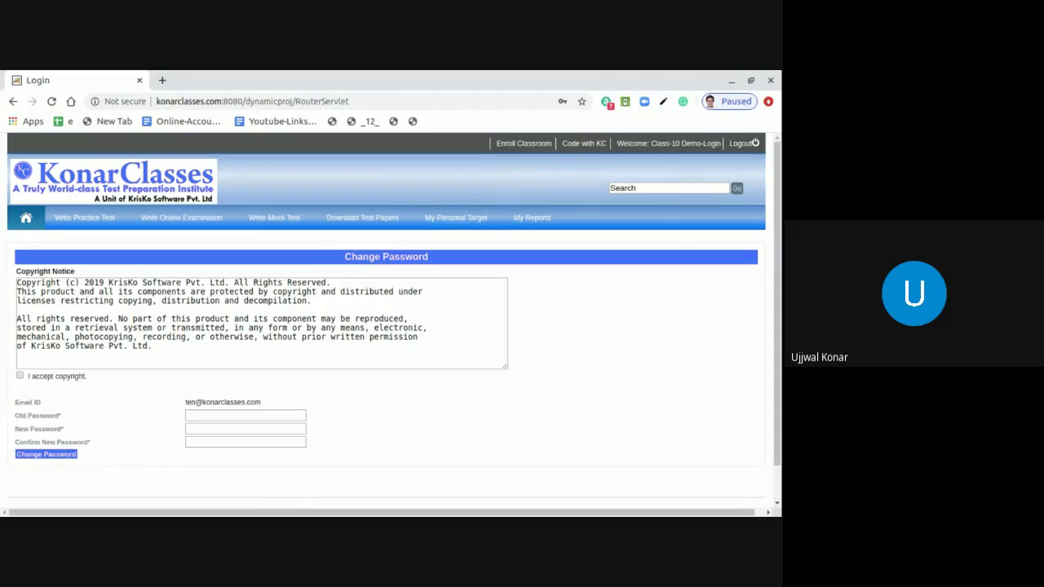
left_click(20, 376)
left_click_drag(16, 416, 65, 416)
Step: Fill in the current password in the Old Password field
left_click(88, 415)
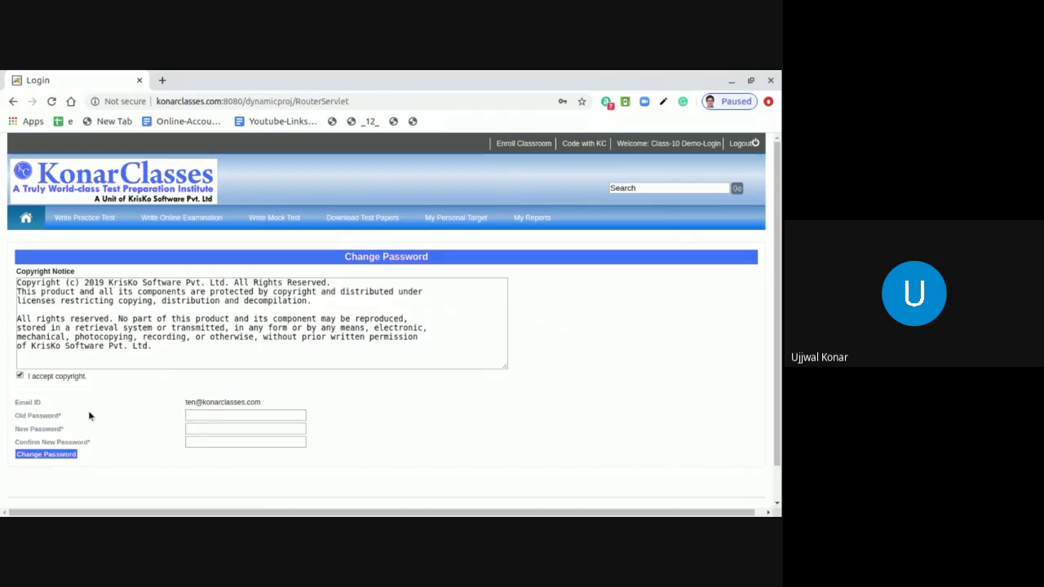
left_click(198, 415)
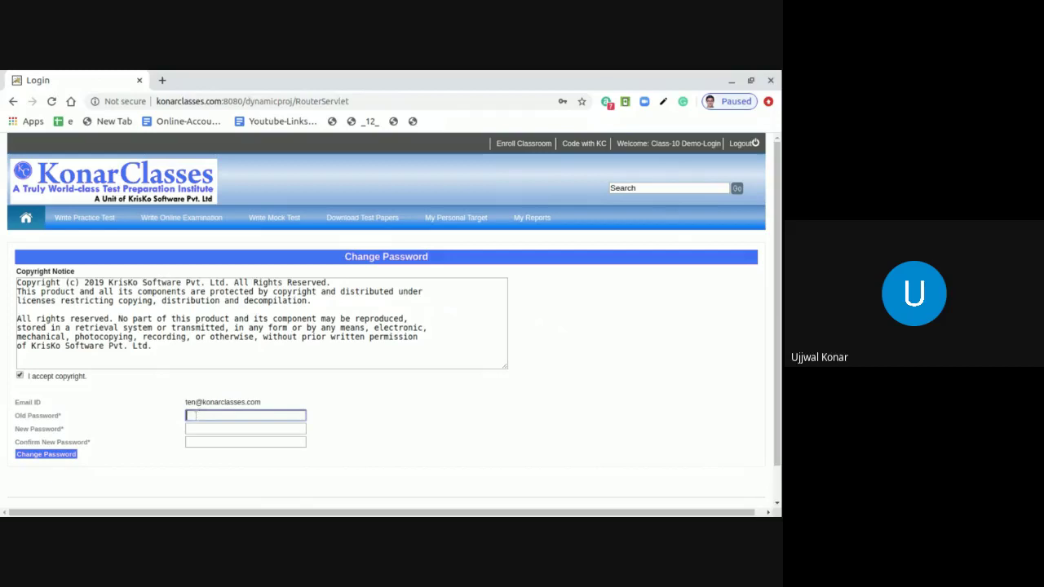
type("****")
left_click_drag(14, 429, 80, 437)
left_click(80, 436)
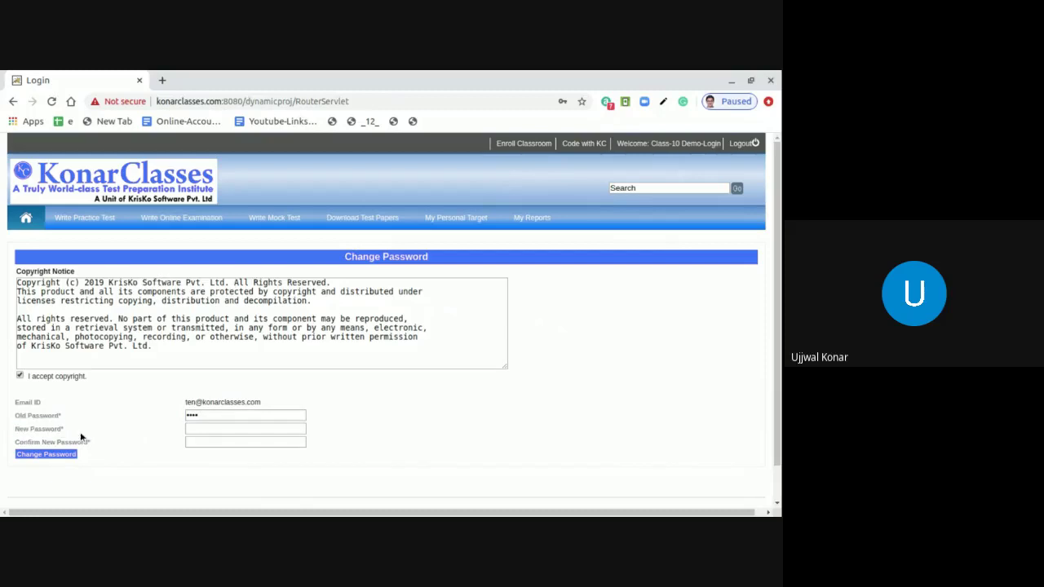
left_click(202, 441)
Step: Type the new password and repeat it in the Confirm New Password field
left_click(203, 428)
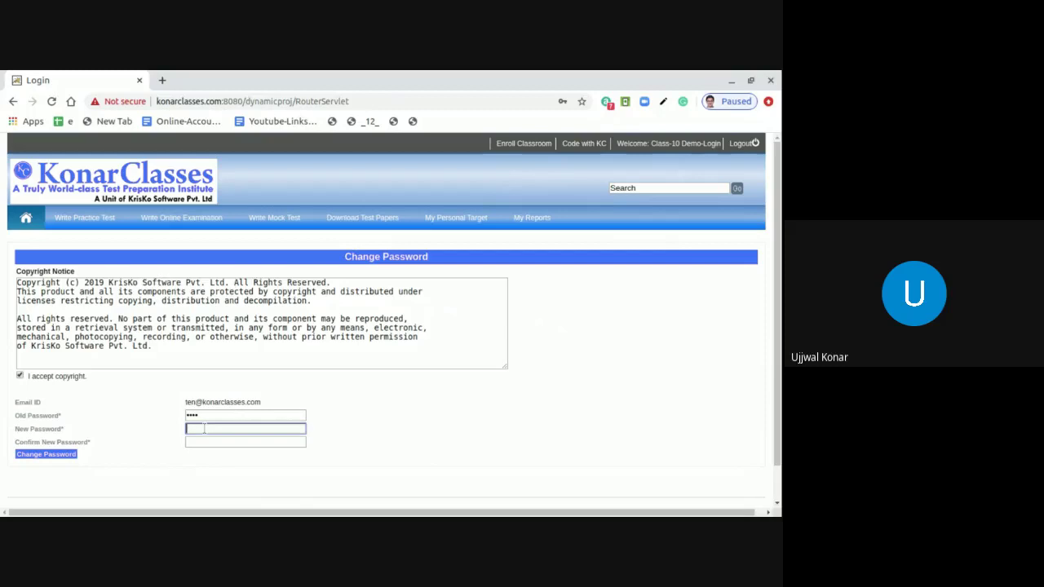
type("12345678")
left_click(211, 443)
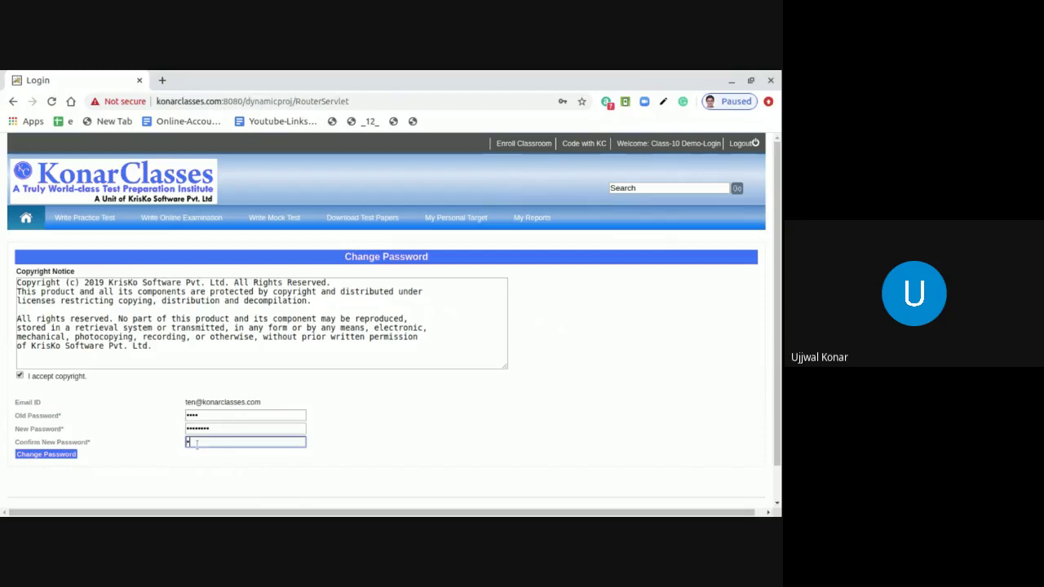
type("********")
Step: Recheck the old, new and confirmation password fields before submitting
left_click_drag(17, 416, 62, 416)
left_click(211, 416)
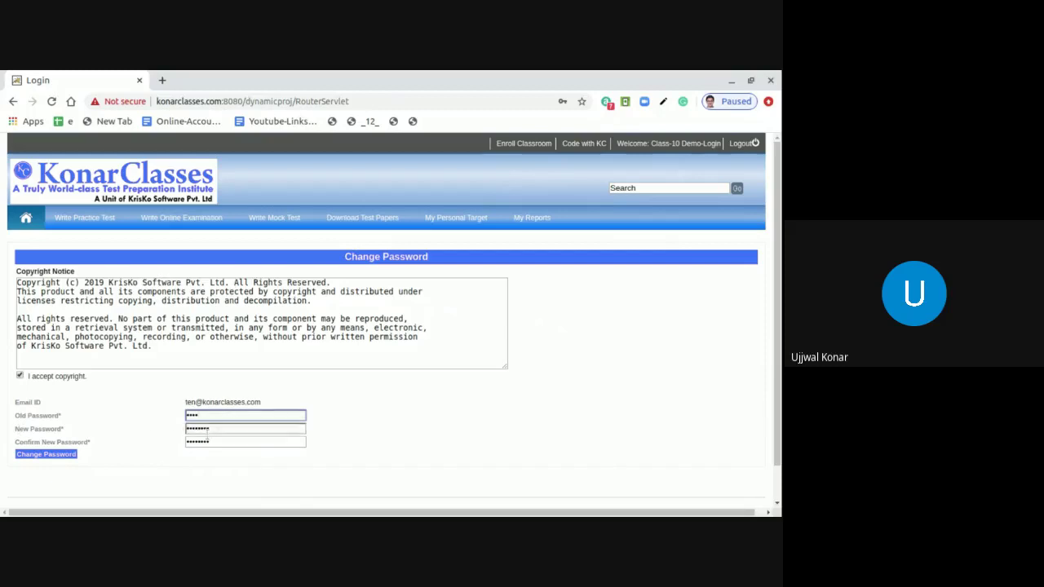
left_click(225, 429)
left_click_drag(15, 441, 88, 441)
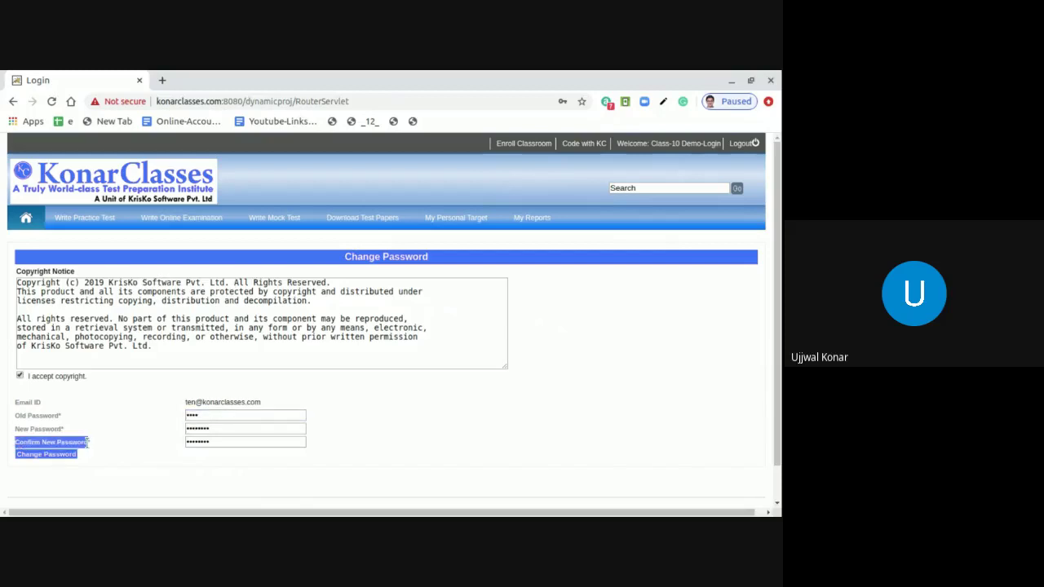
left_click(110, 443)
left_click(237, 442)
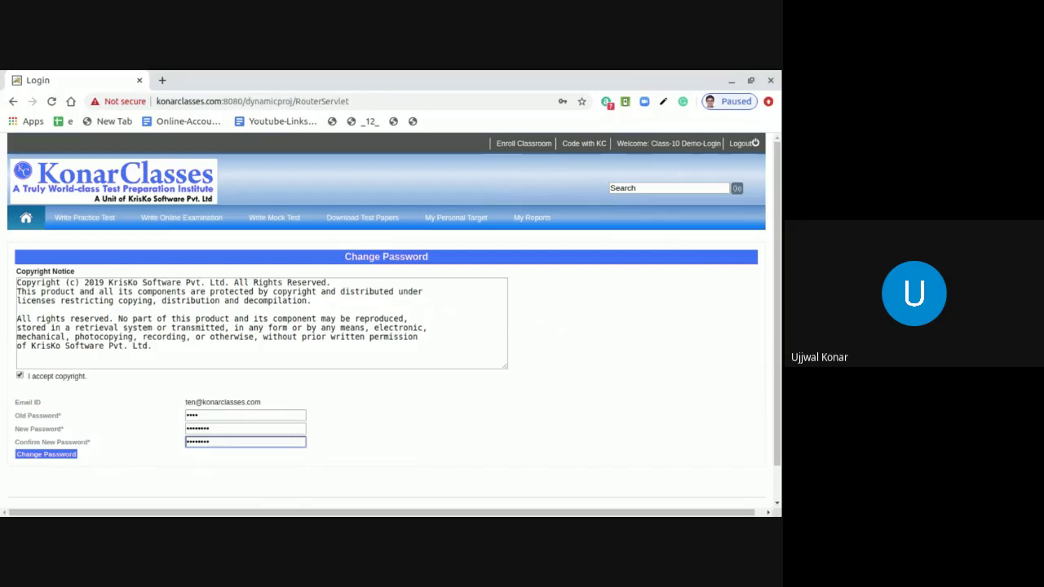
Step: Save the password change, log out, and sign back in with the account e-mail and new password
left_click(58, 457)
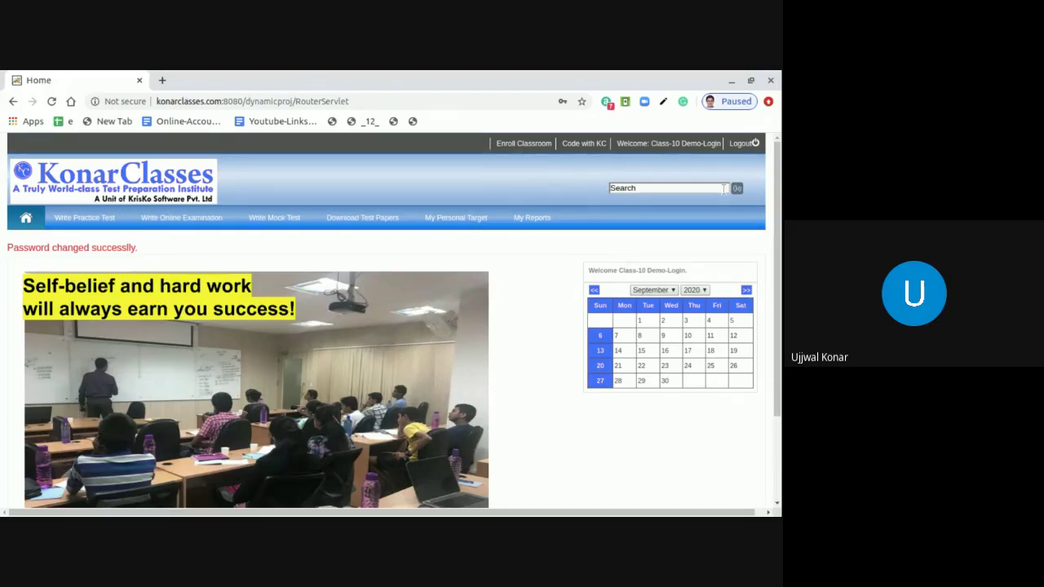
left_click(751, 144)
left_click(466, 238)
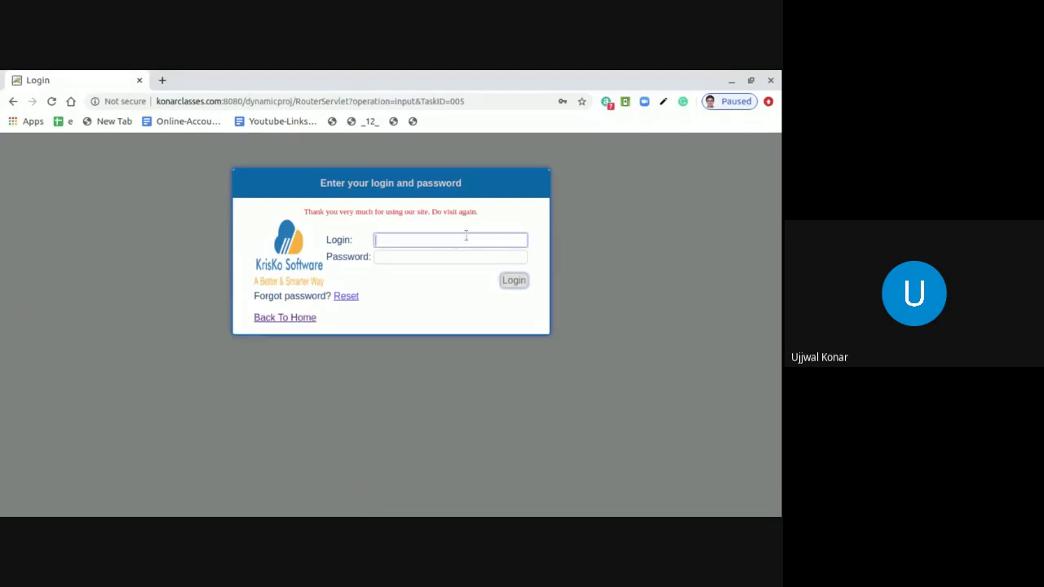
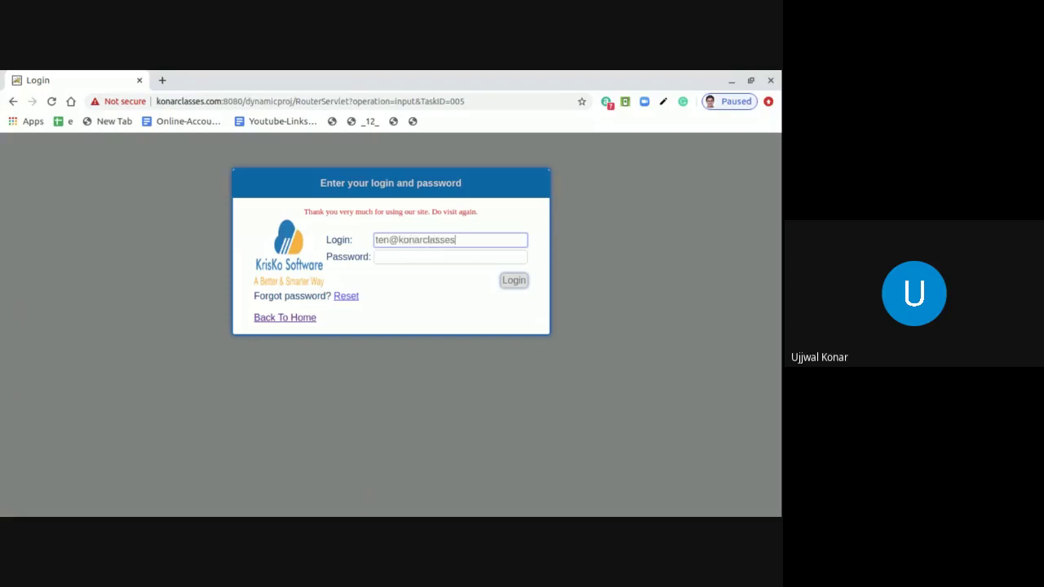
left_click(450, 257)
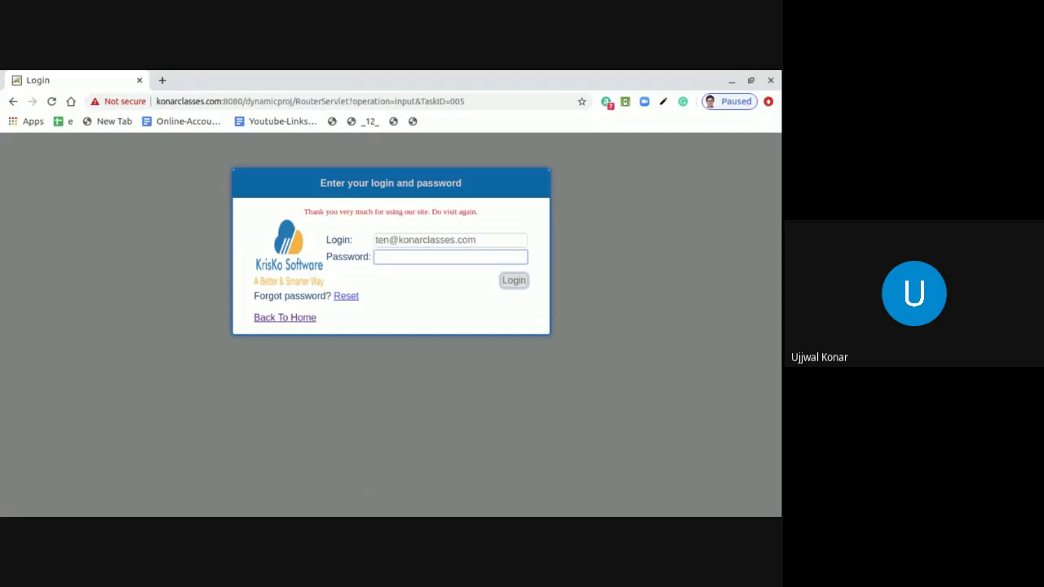
type("********")
left_click(514, 281)
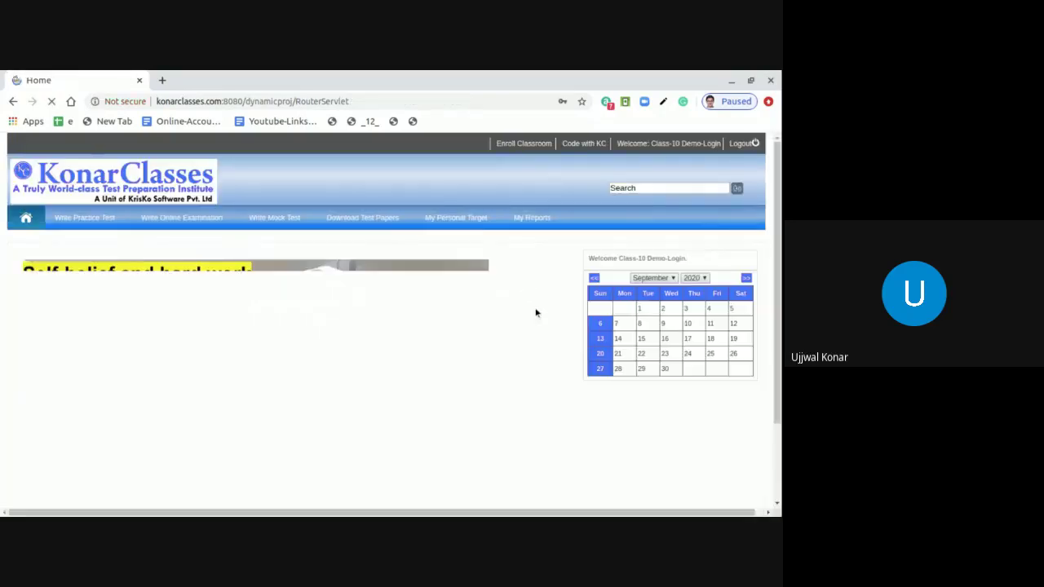